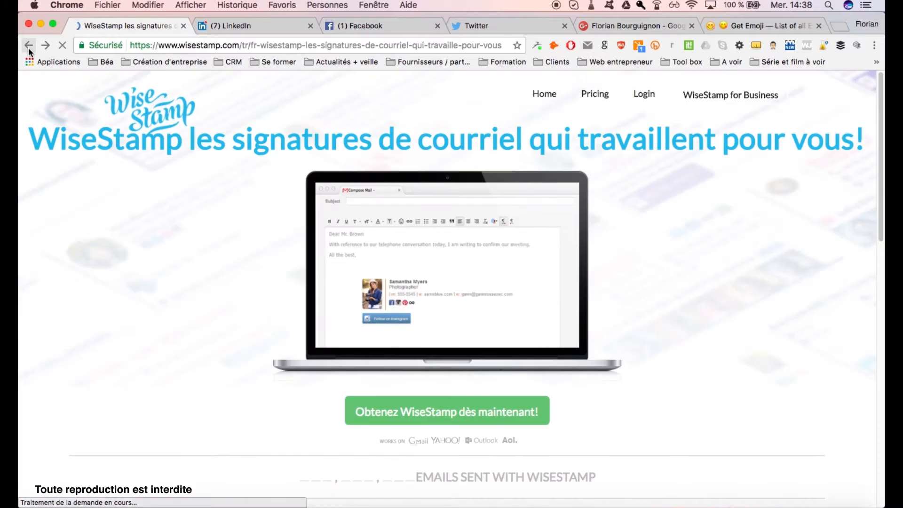
Step: Return to the Google results for "wisestamp signature", open the French WiseStamp page and enter its signature generator
click(28, 45)
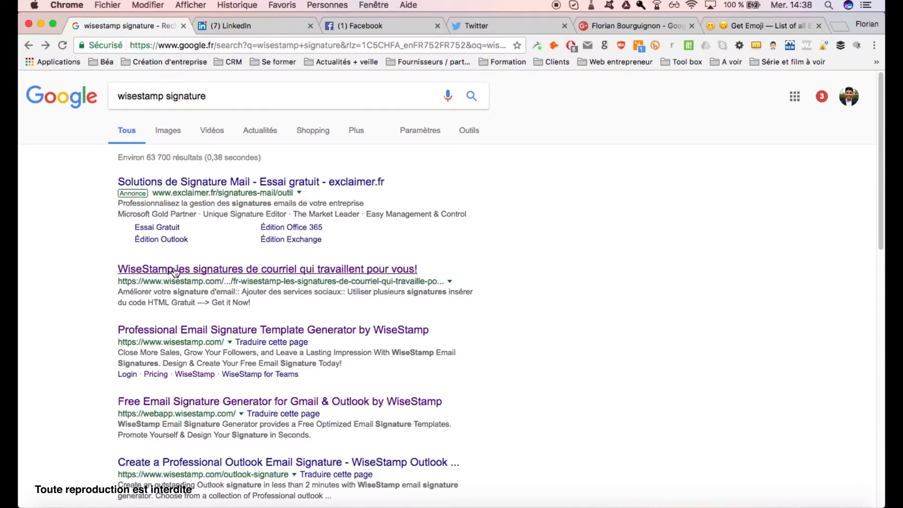
drag(218, 96, 102, 93)
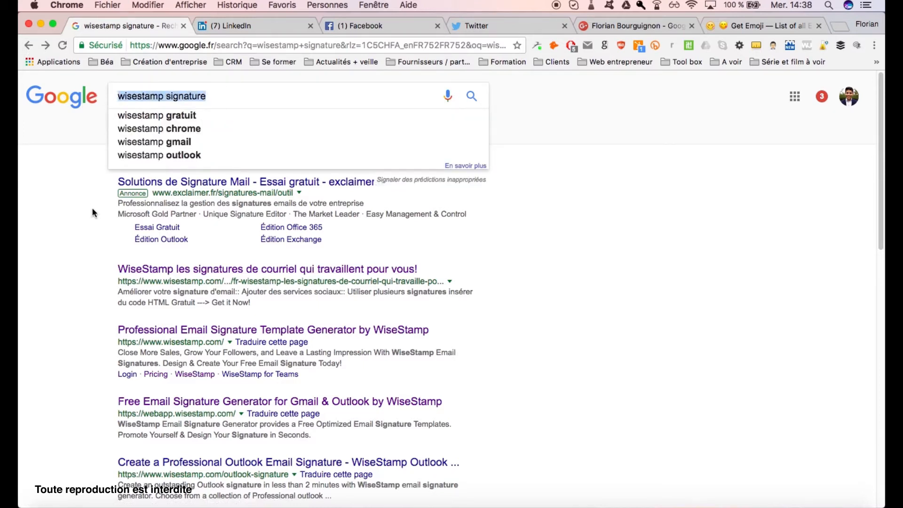
click(80, 246)
click(202, 270)
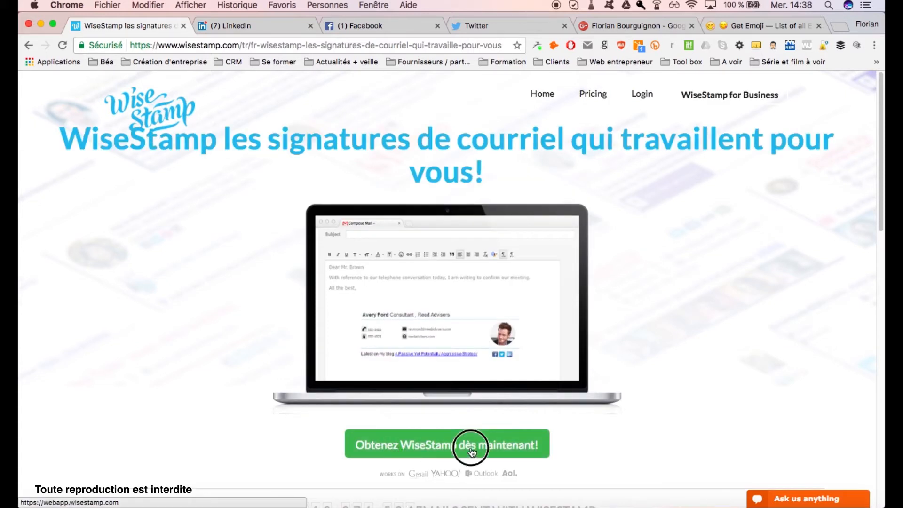
click(472, 452)
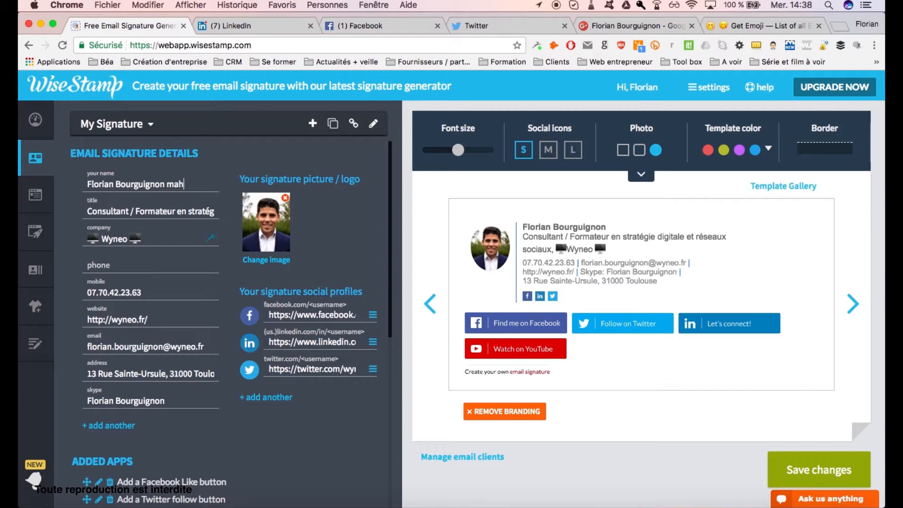
Step: Try adding "maj" after the name in the signature details, and remove it again
key(BackSpace)
text(j)
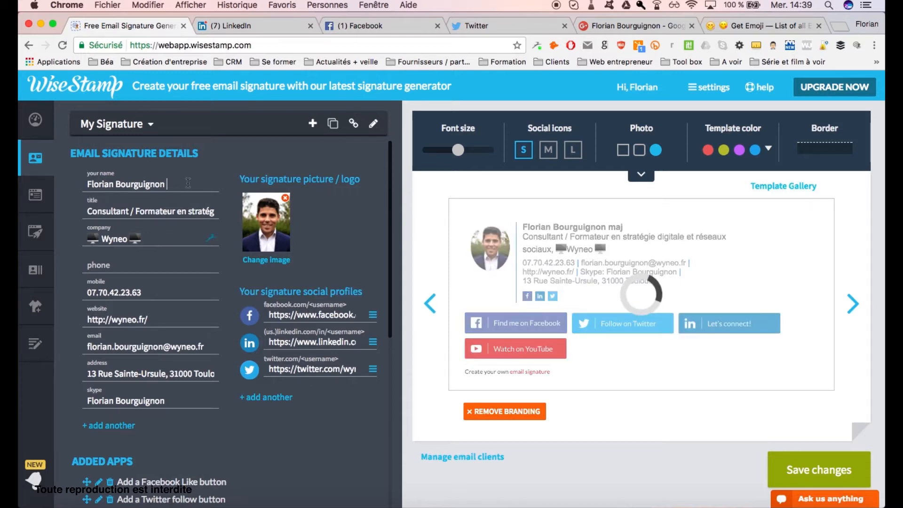
key(BackSpace)
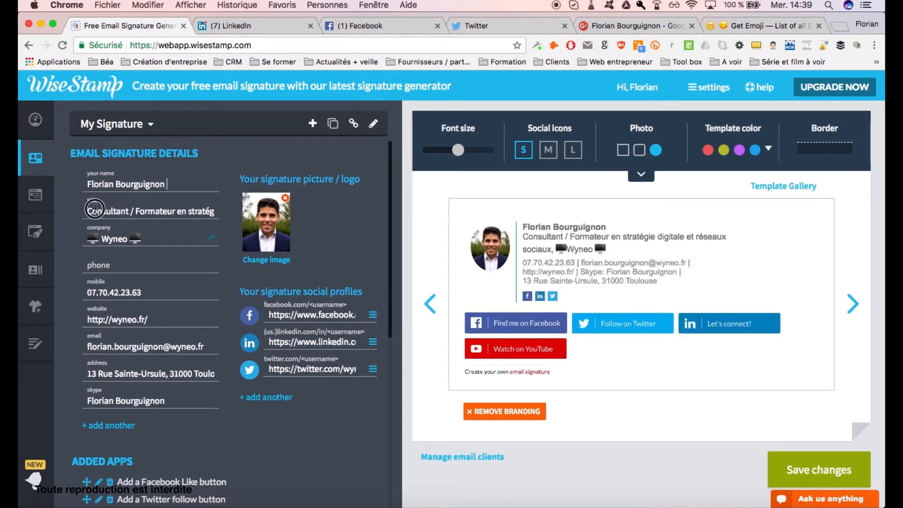
Step: Check the title and company fields in the signature details, dismissing the company suggestion
click(135, 207)
click(127, 238)
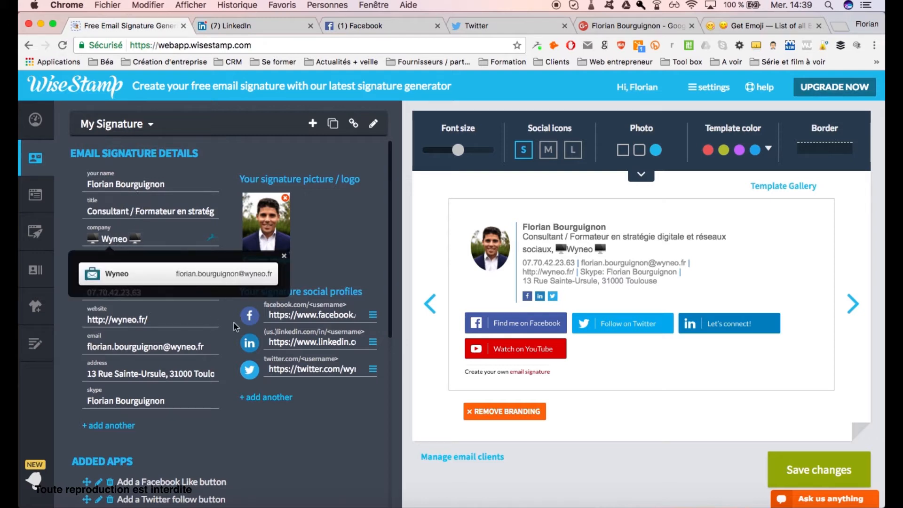
click(219, 311)
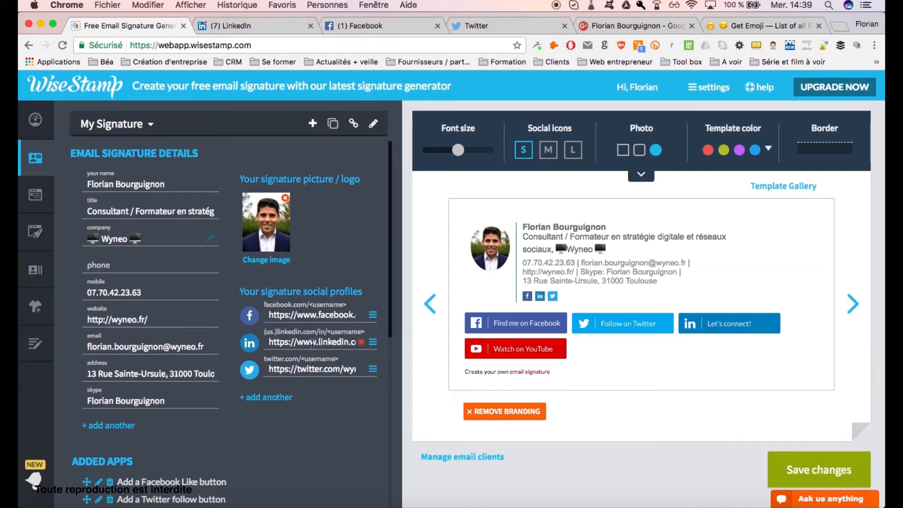
Step: Switch to Facebook, open the account owner's own profile and select its web address
click(348, 25)
click(514, 83)
click(382, 44)
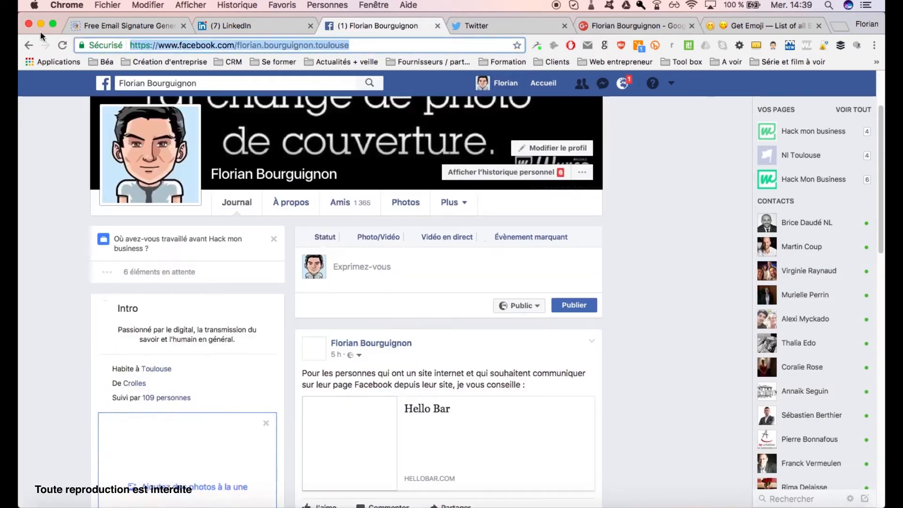
Step: Switch to Twitter, open the account's own profile page and select its web address
click(495, 25)
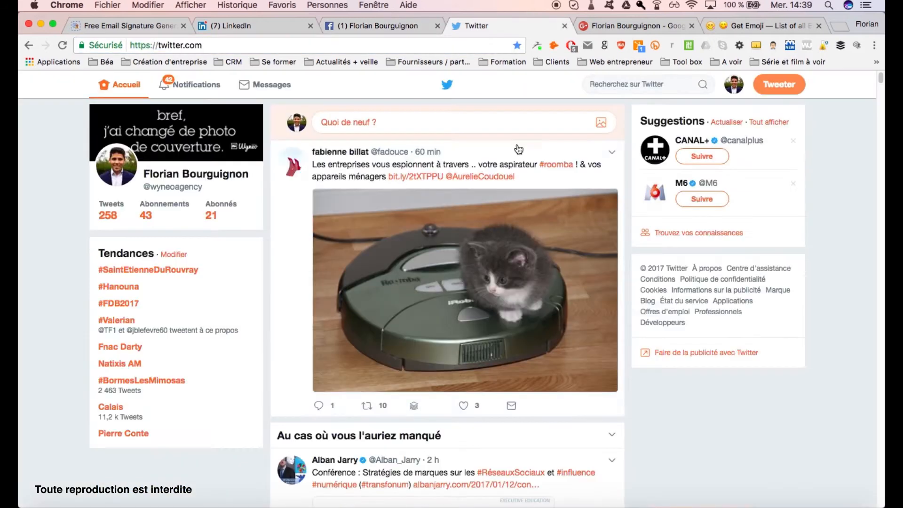
click(733, 85)
click(529, 116)
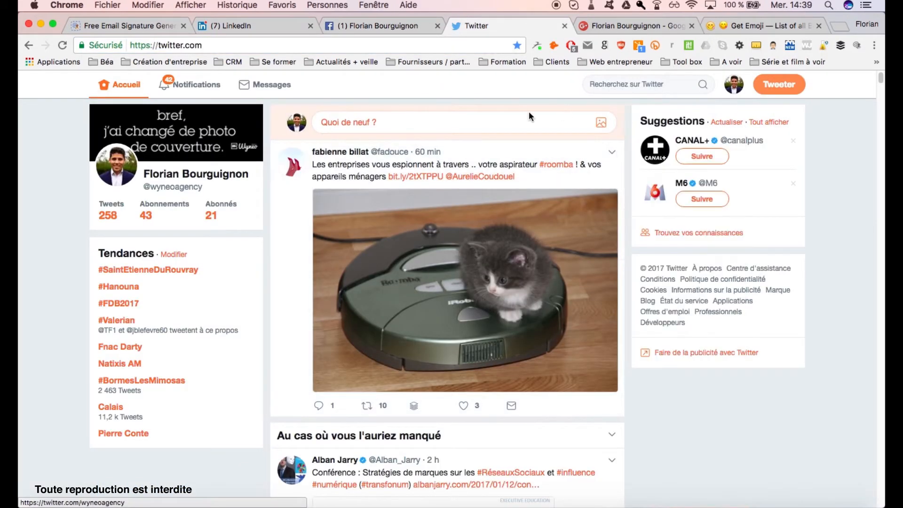
click(153, 154)
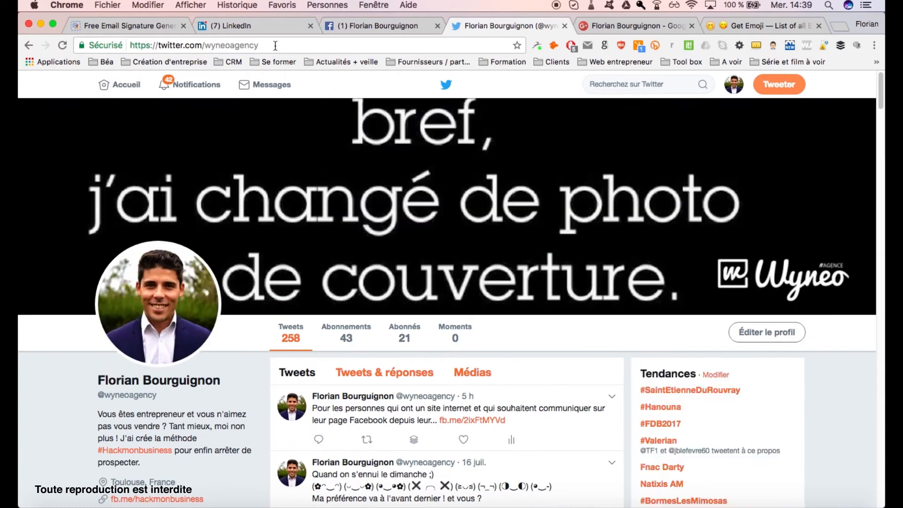
click(275, 45)
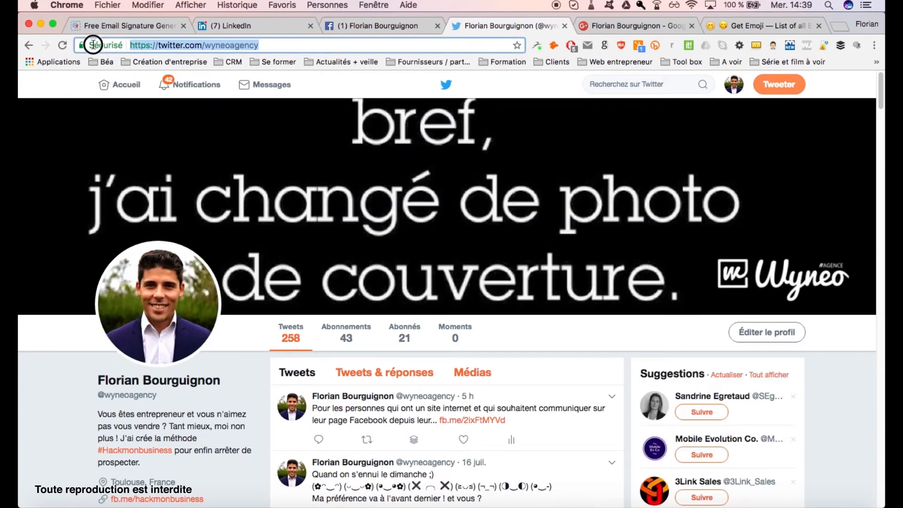
Step: View the Google+ profile, and select the web address of the account's own LinkedIn profile
click(623, 23)
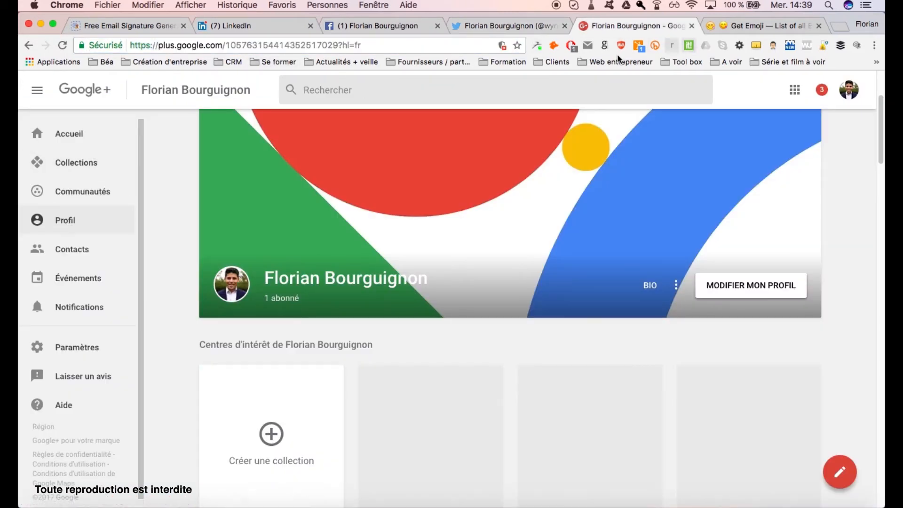
click(257, 25)
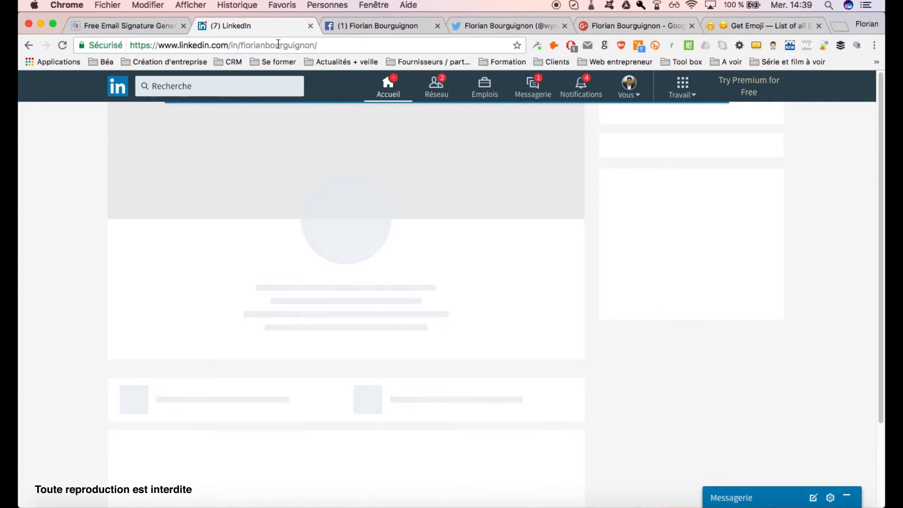
drag(339, 45, 129, 50)
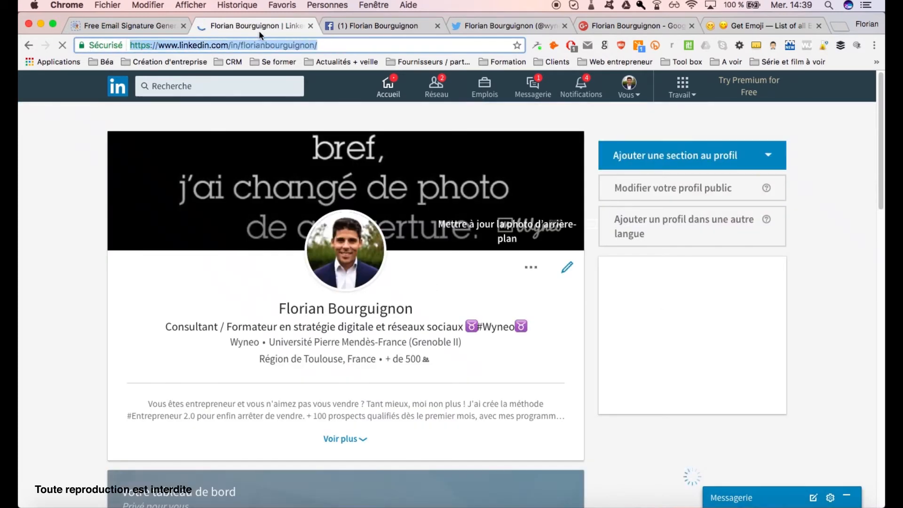
Step: Back in WiseStamp, look through the social icons offered for adding another profile and close the list
click(129, 25)
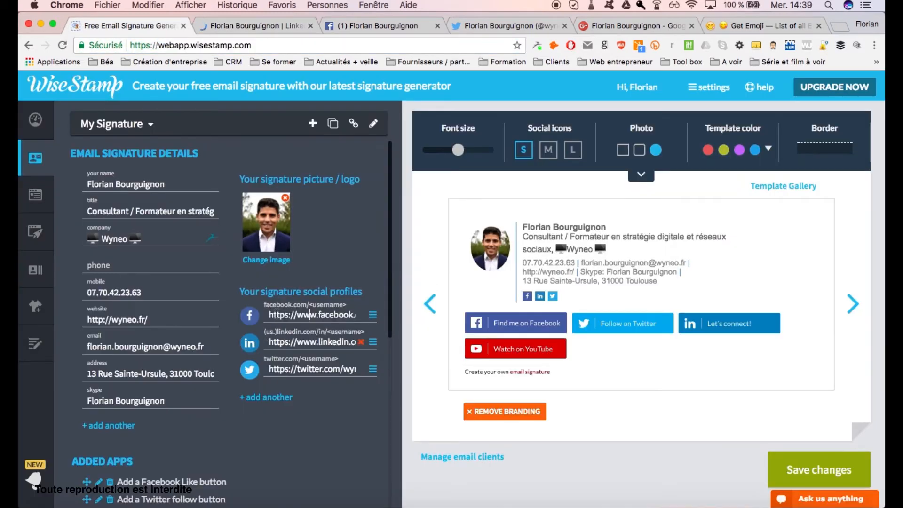
click(266, 396)
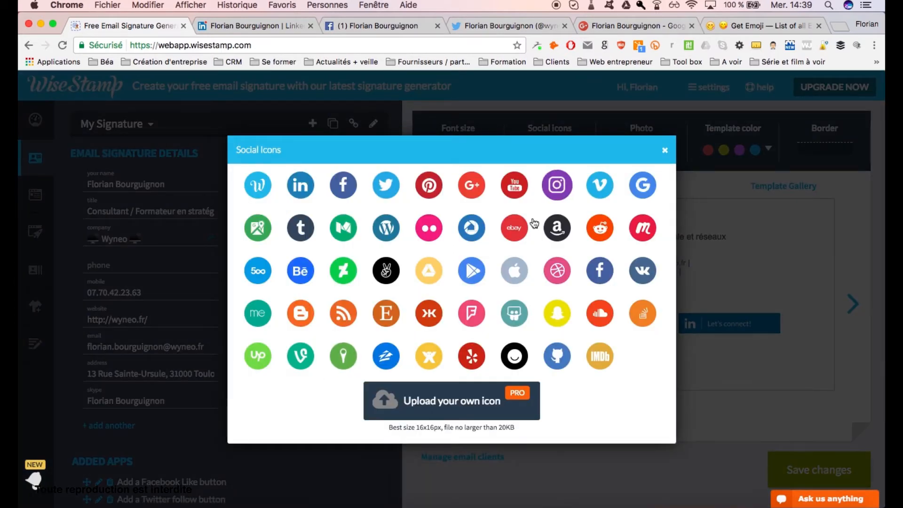
click(665, 150)
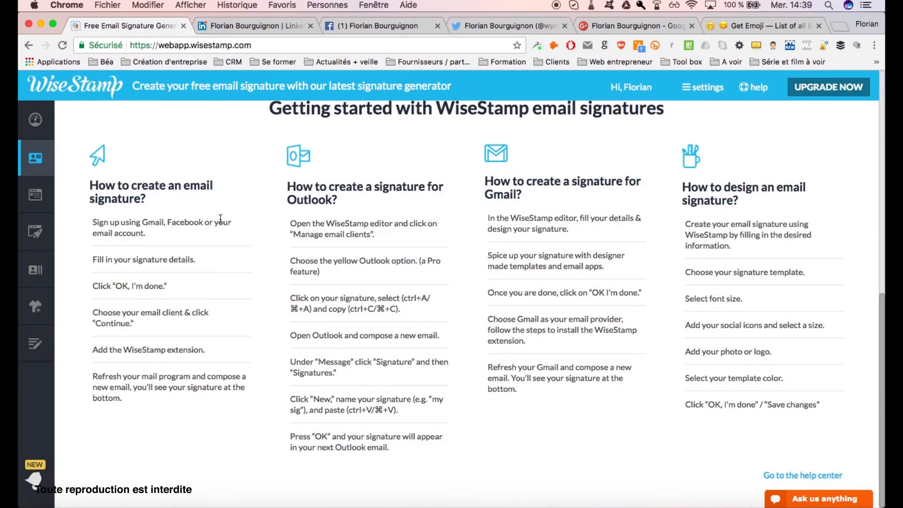
Step: View the WiseBoard statistics dashboard and return to the email signature editor
click(34, 124)
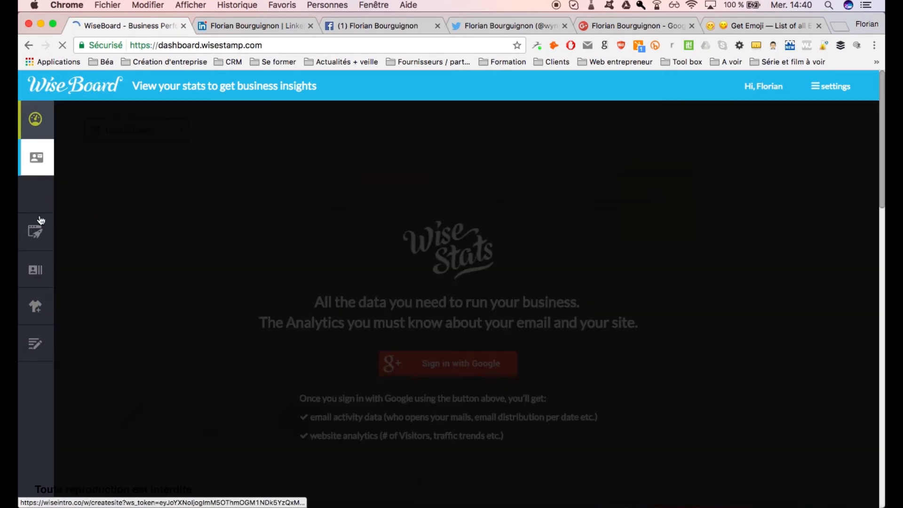
mouse_move(40, 217)
click(42, 163)
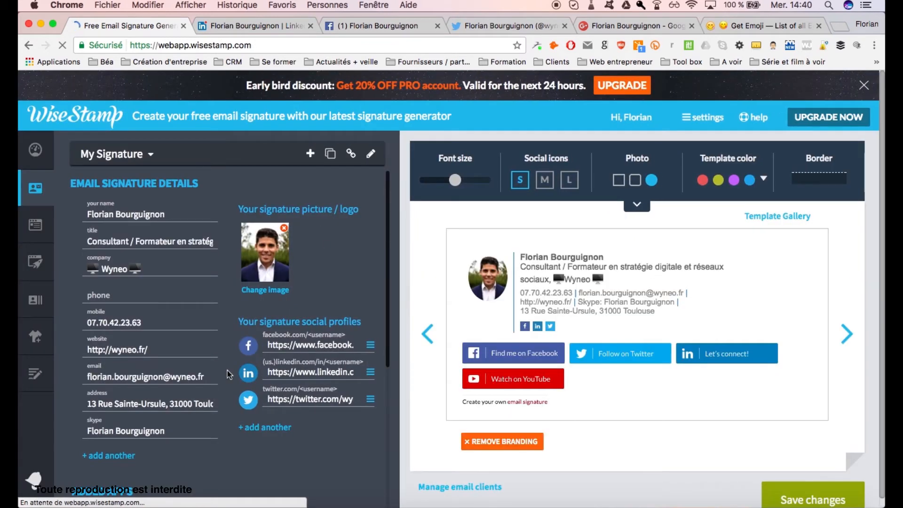
Step: Open the settings of the added YouTube play button, choose the red Watch on YouTube style, select the profile URL and save
scroll(228, 372, down, 1)
scroll(262, 391, down, 3)
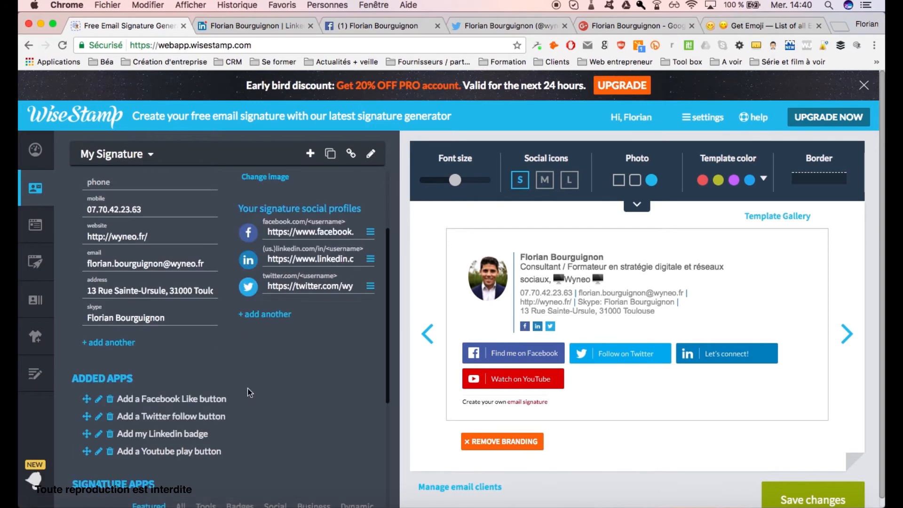
scroll(249, 383, down, 2)
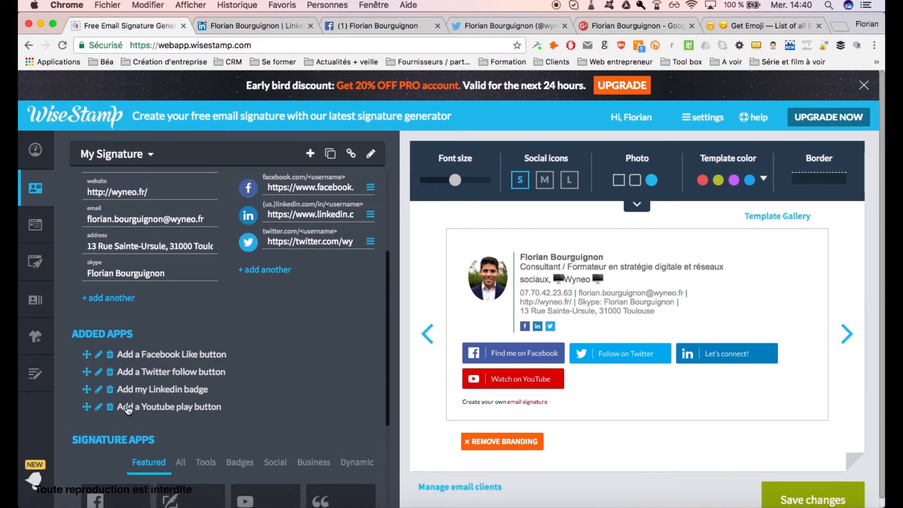
click(98, 407)
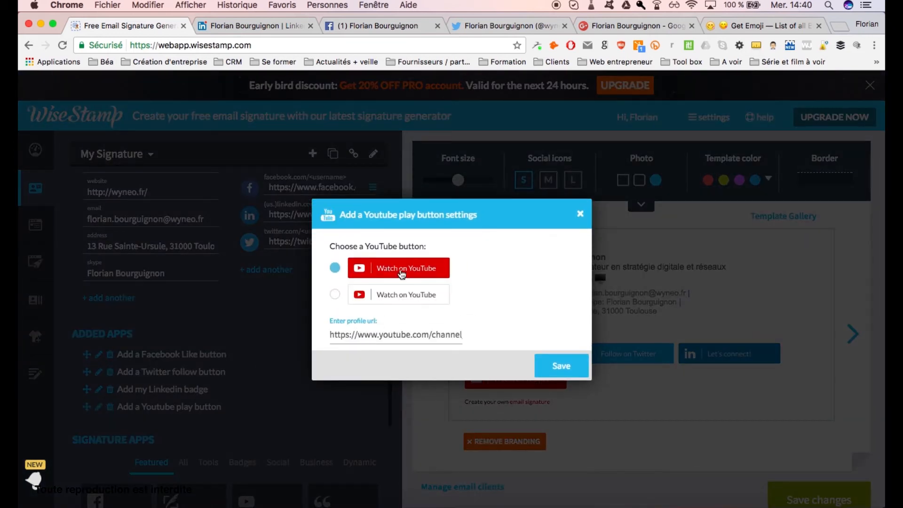
click(335, 295)
click(335, 267)
drag(329, 333, 470, 333)
key(super+v)
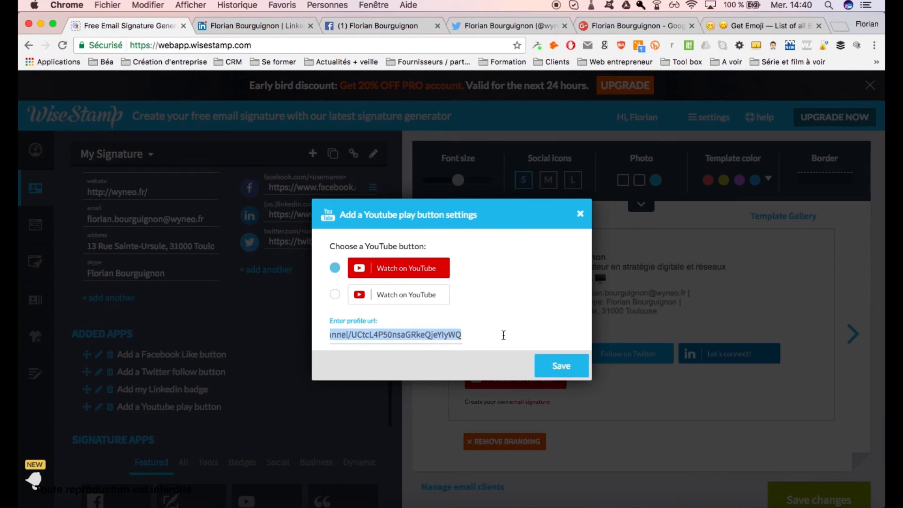
click(571, 365)
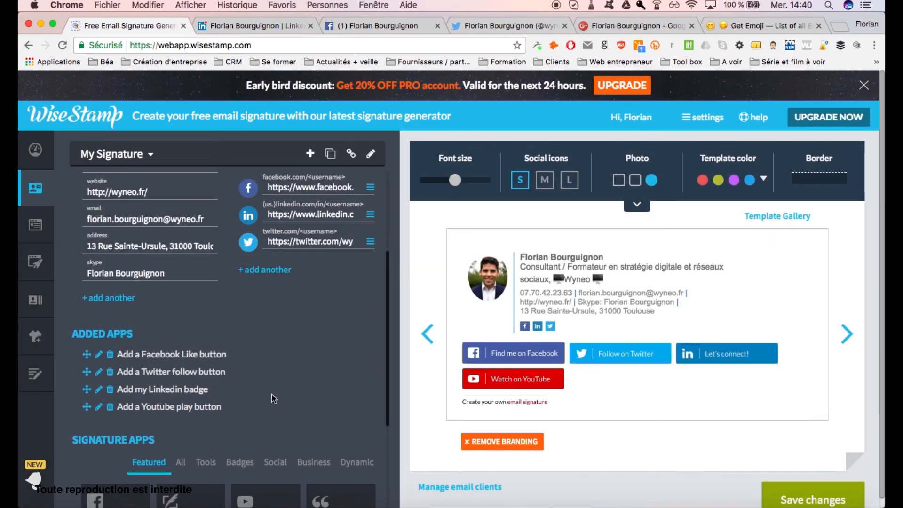
Step: Browse the available signature apps in the Featured, All and Tools categories
scroll(273, 398, down, 5)
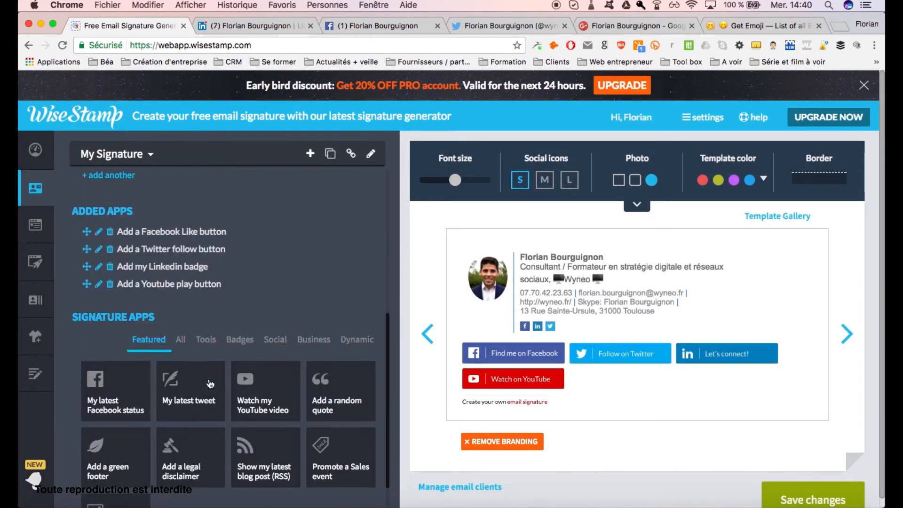
scroll(188, 381, down, 1)
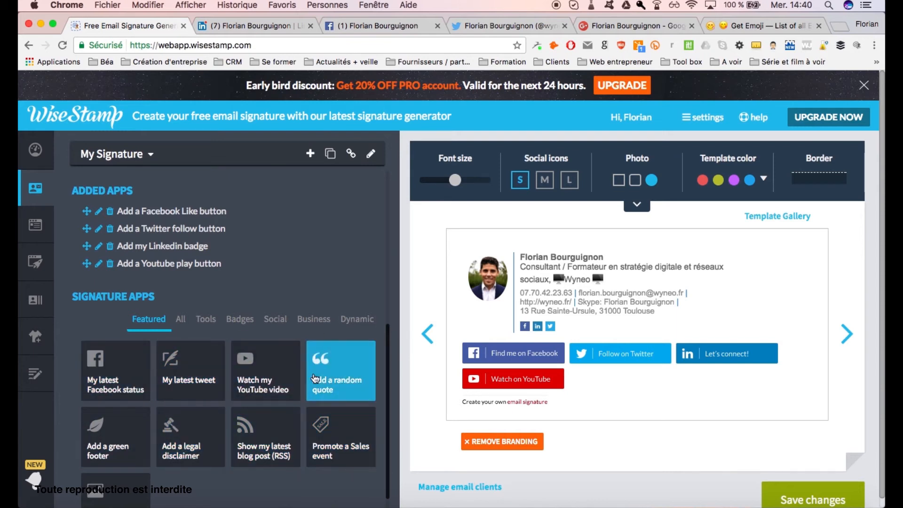
click(191, 318)
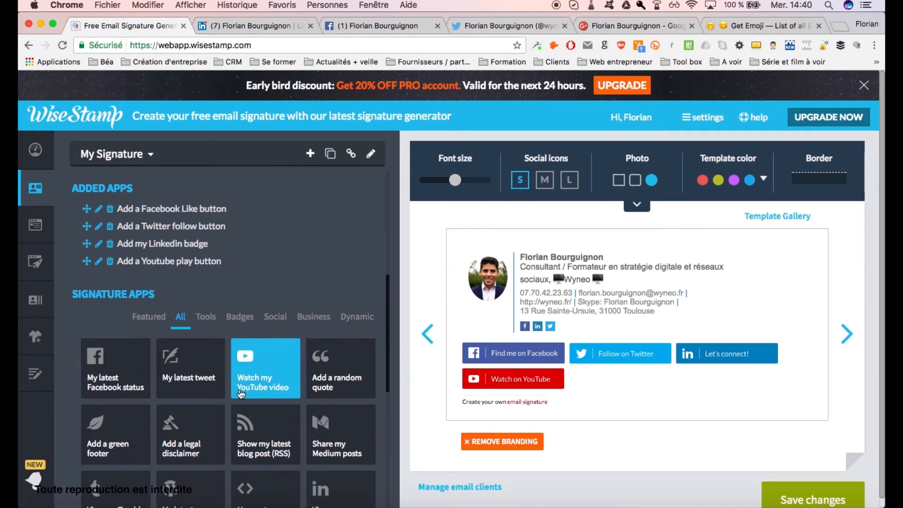
scroll(164, 394, down, 3)
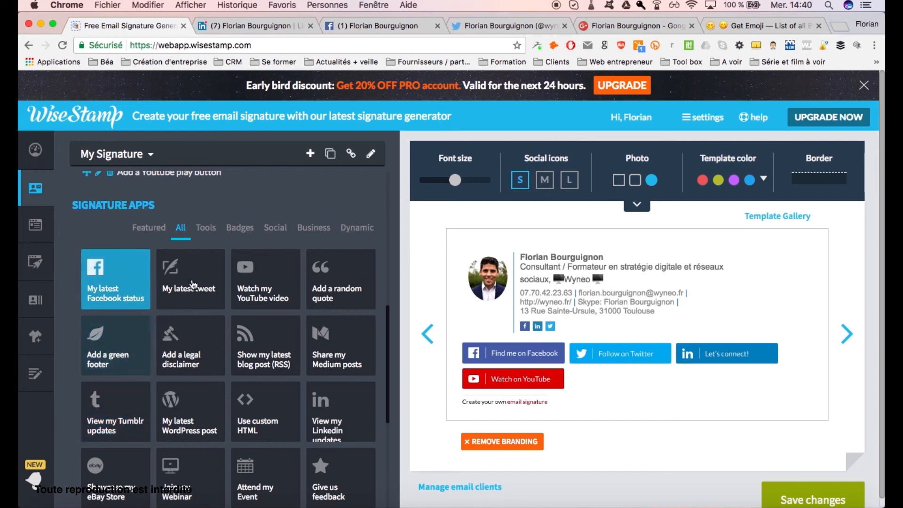
click(205, 227)
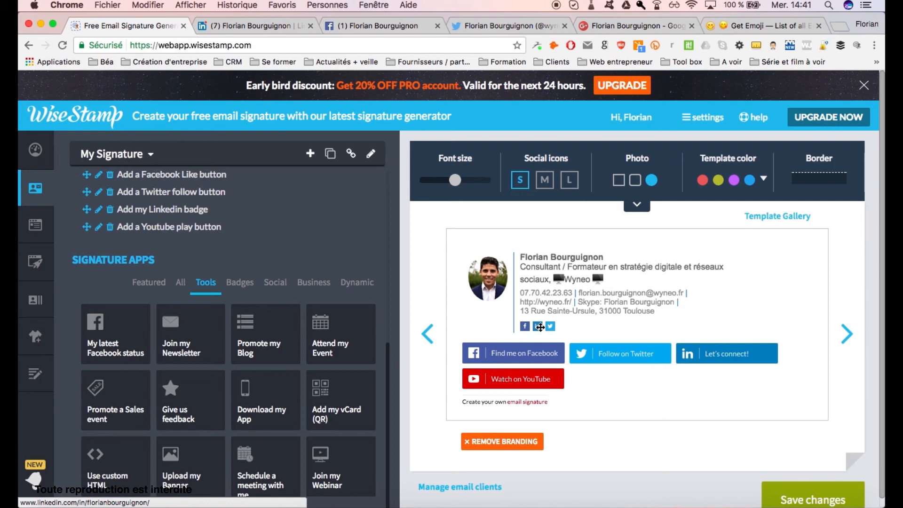
Step: Switch to getemoji.com, look through the Objects emojis and select the site's address
scroll(233, 285, up, 3)
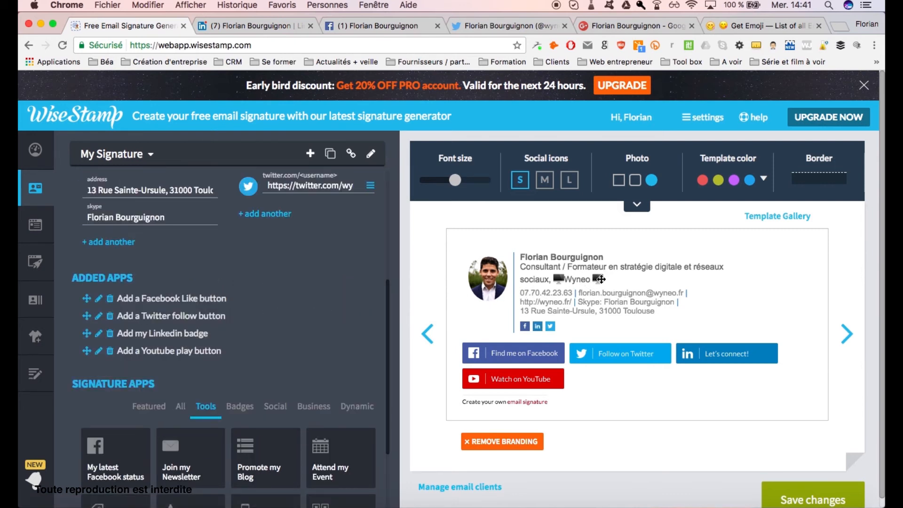
scroll(208, 281, up, 5)
click(764, 26)
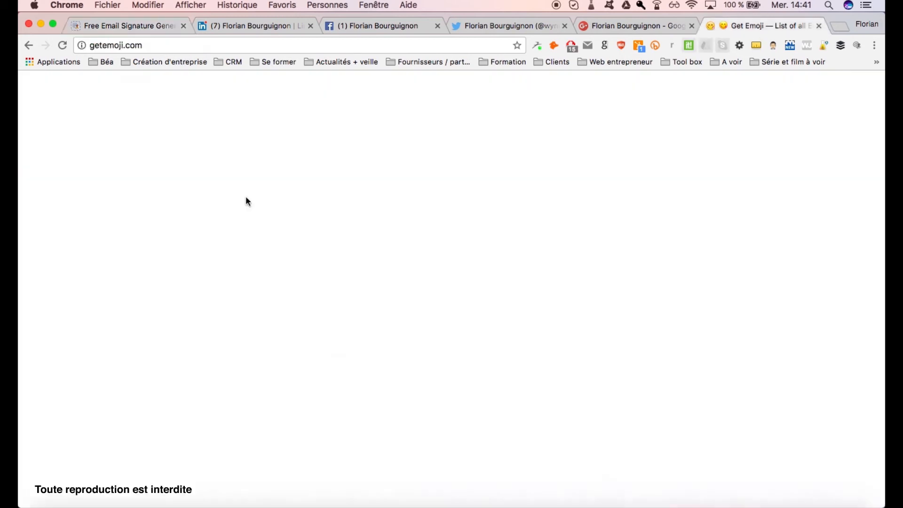
click(75, 44)
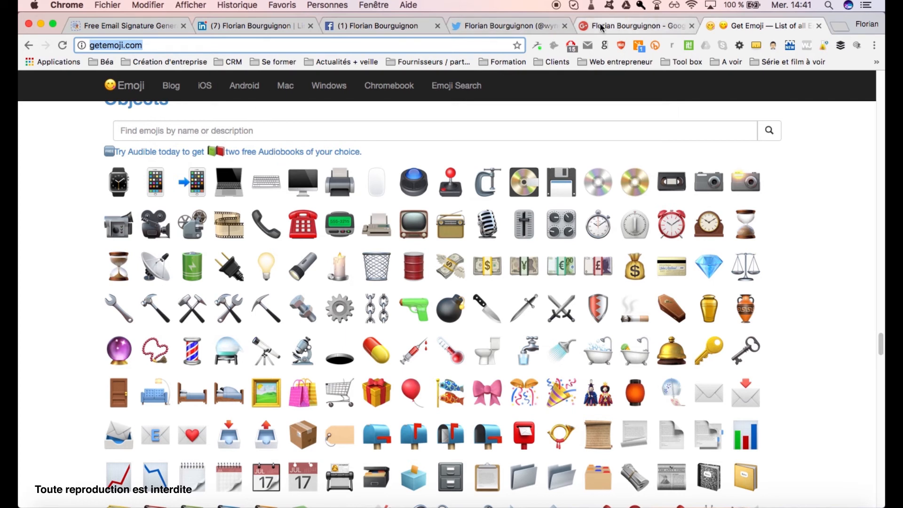
Step: Switch back to WiseStamp and save the changes made to the signature
click(115, 24)
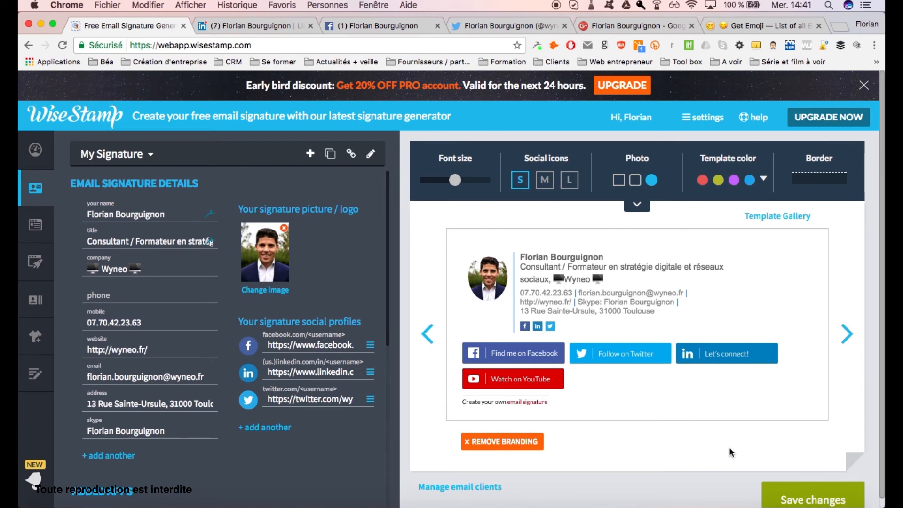
scroll(731, 453, down, 2)
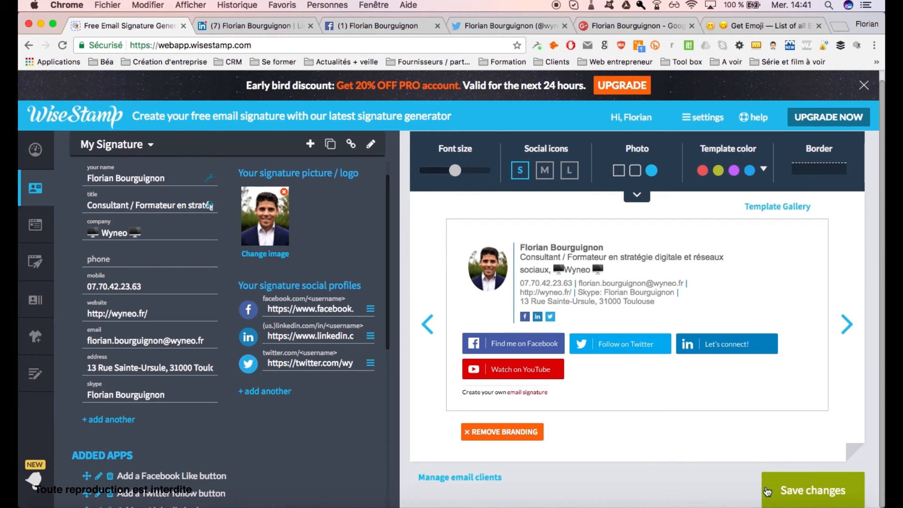
click(787, 493)
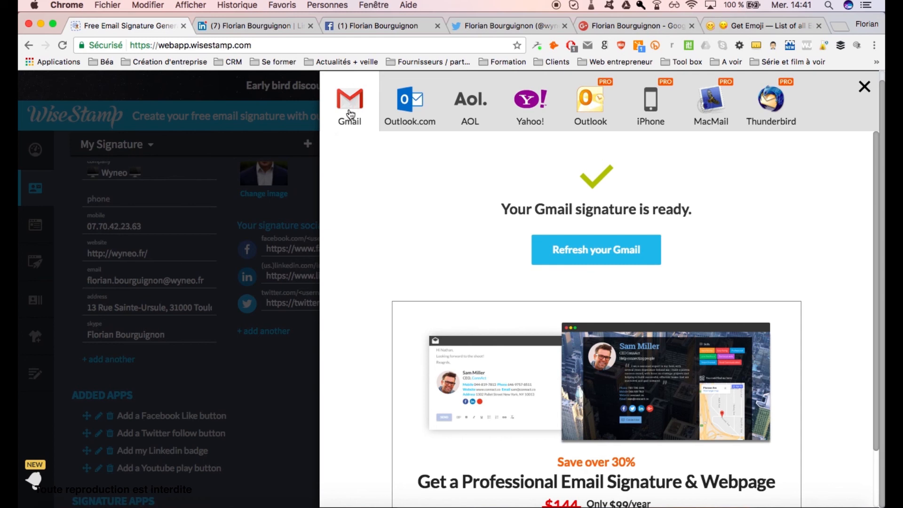
Step: Open Gmail from the signature-ready page for Gmail and start a new message
click(621, 256)
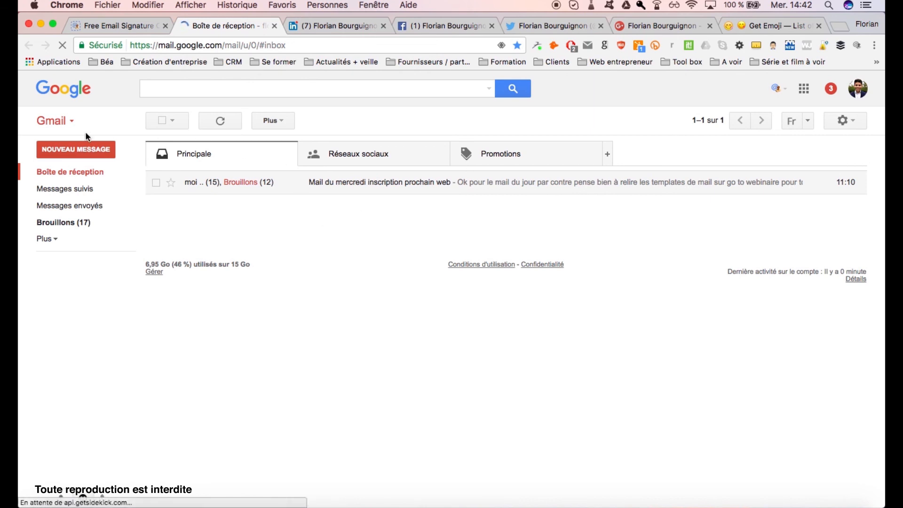
click(87, 155)
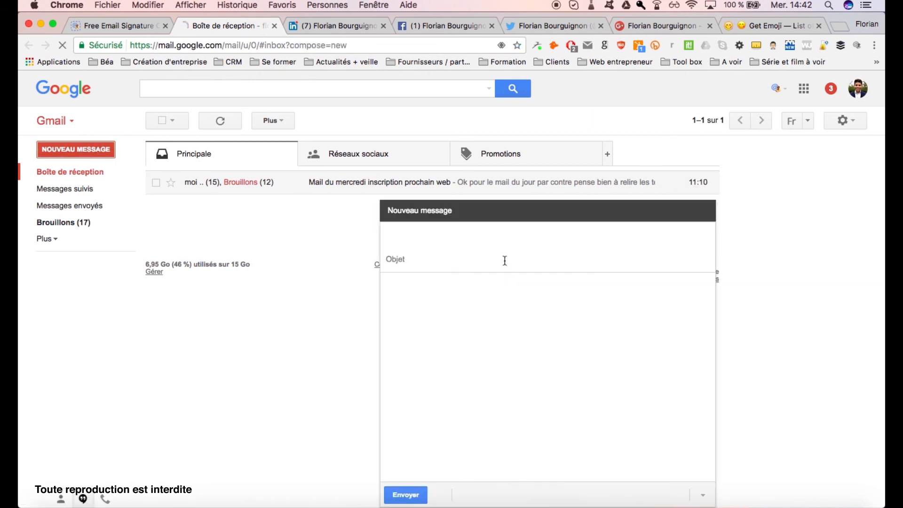